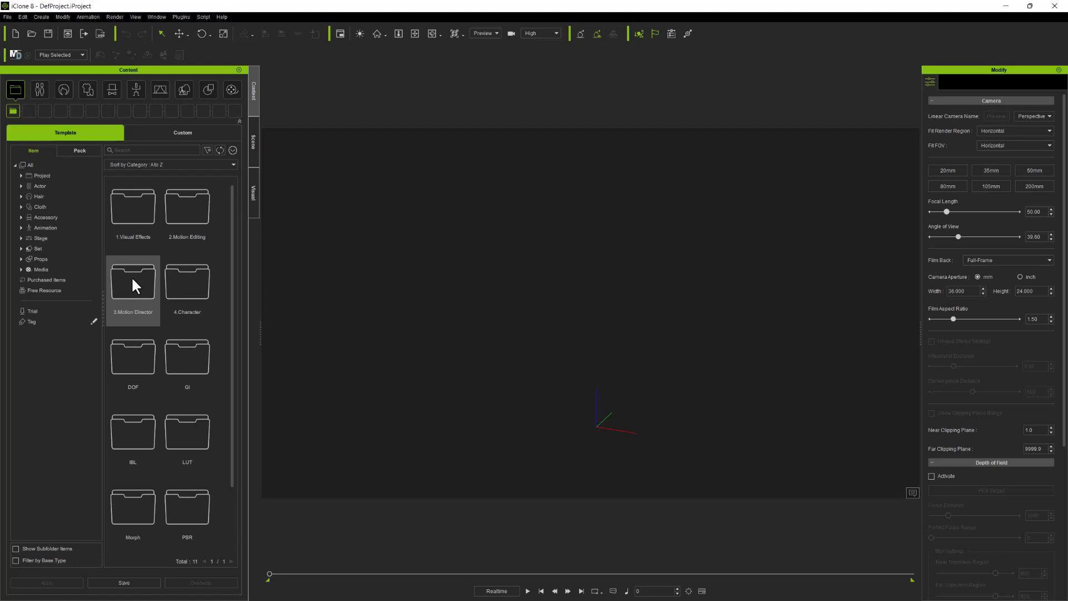
Load the CC4 Camila 1 character from the Clothed actor templates into the scene
{"action": "left_click", "coordinate": [38, 167]}
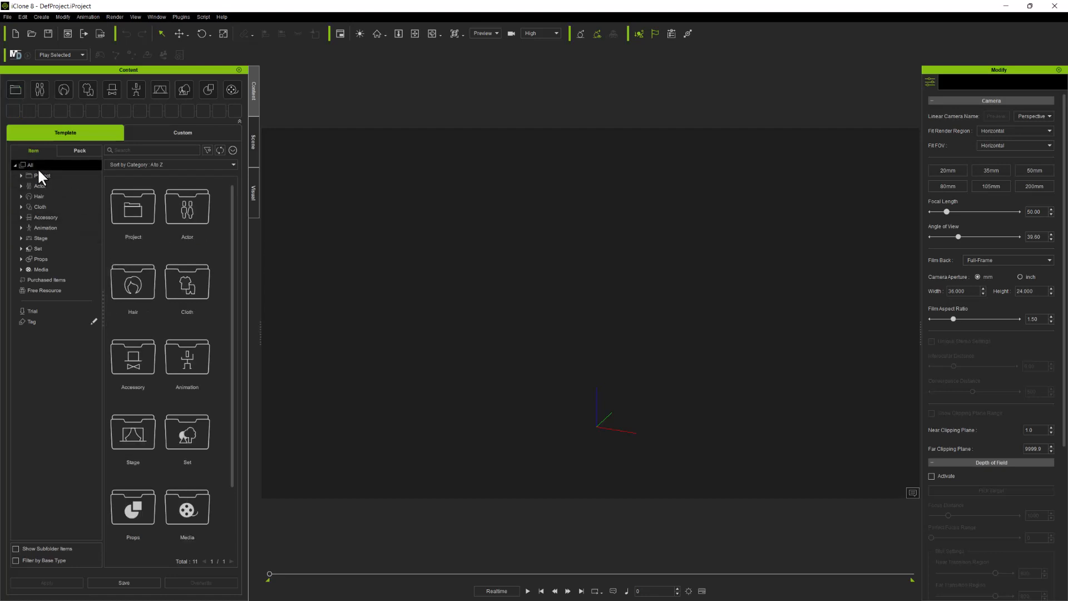
{"action": "left_click", "coordinate": [41, 184]}
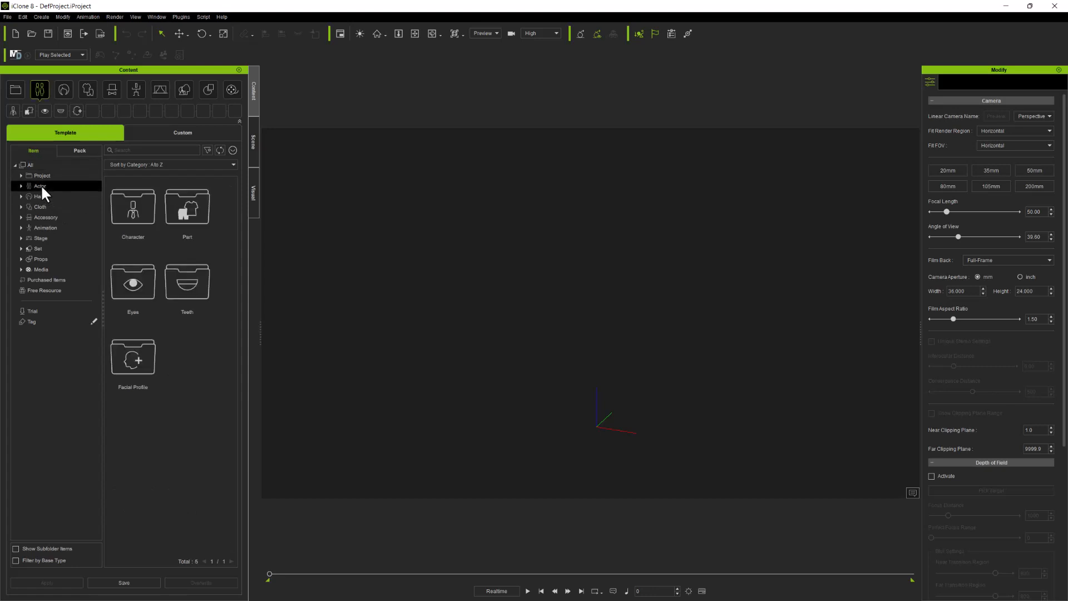
{"action": "double_click", "coordinate": [121, 209]}
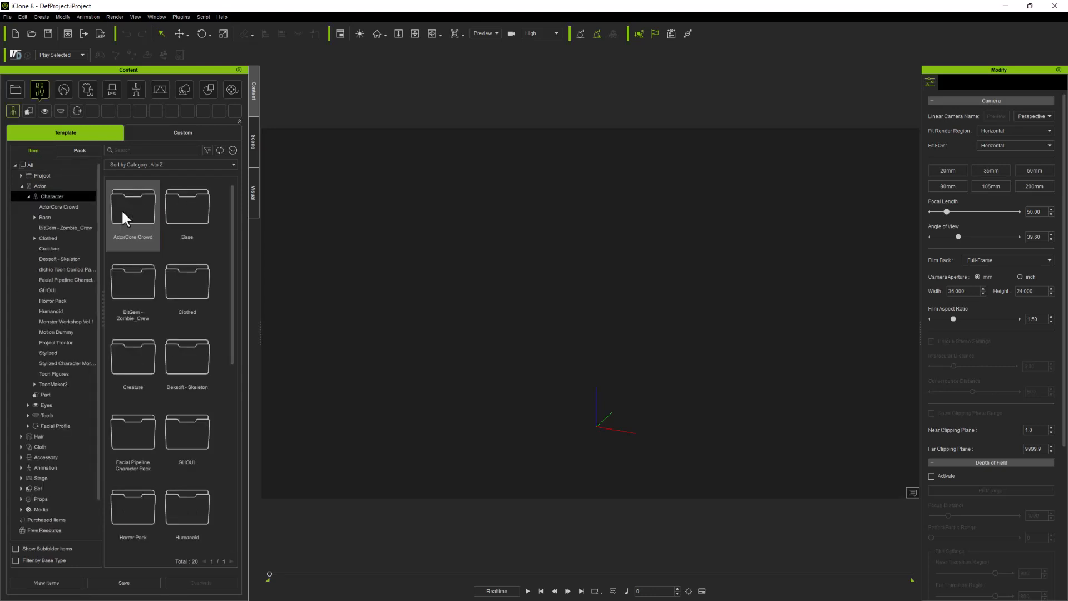
{"action": "double_click", "coordinate": [179, 279]}
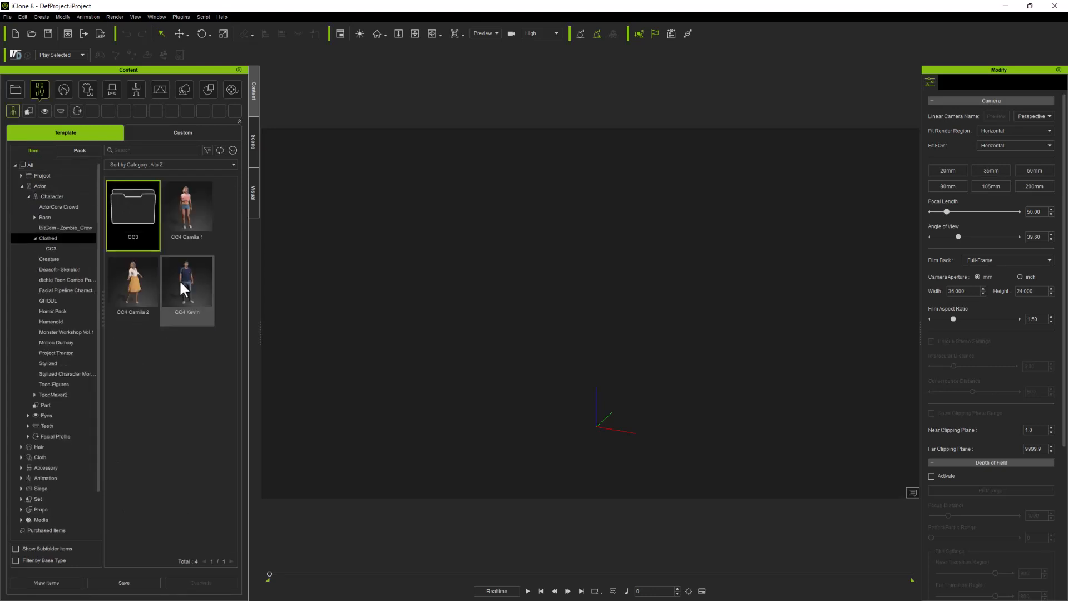
{"action": "double_click", "coordinate": [185, 211]}
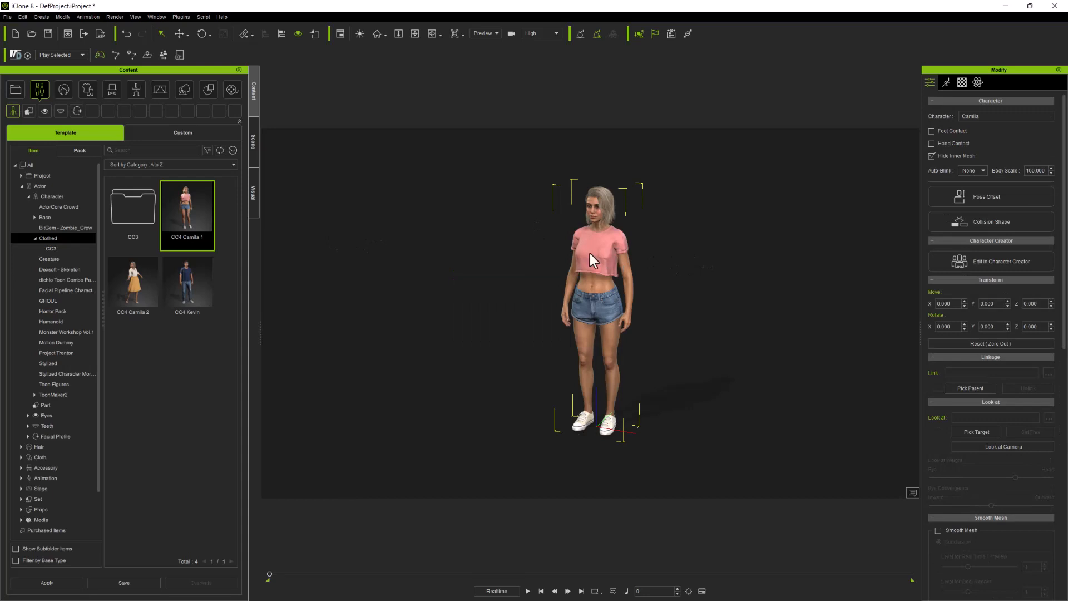
{"action": "scroll", "coordinate": [590, 252], "scroll_direction": "up", "scroll_amount": 1}
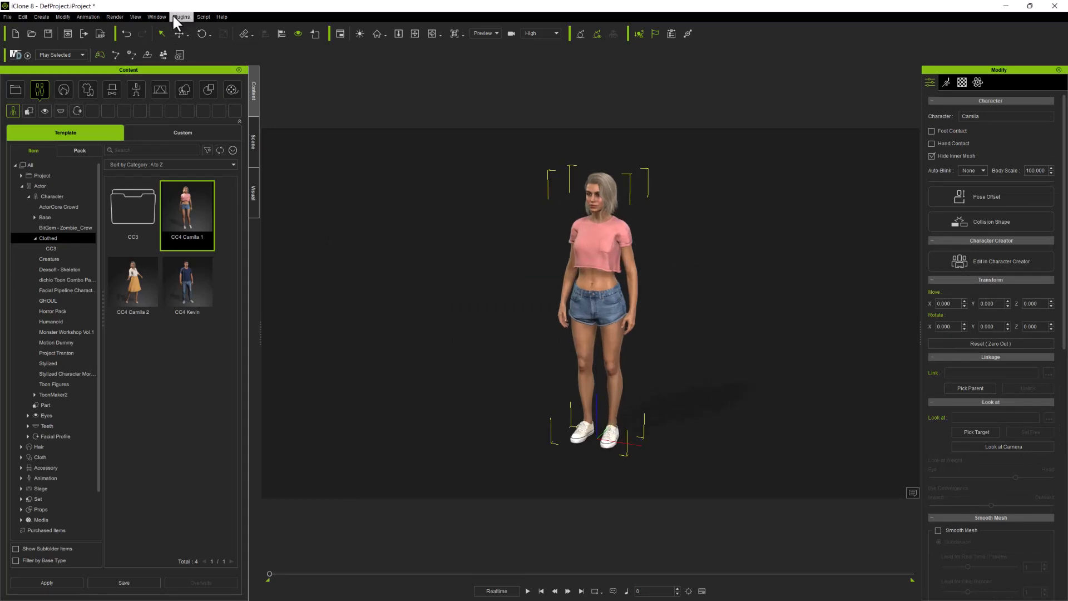
Open the Motion LIVE plugin for the loaded character
{"action": "left_click", "coordinate": [174, 16]}
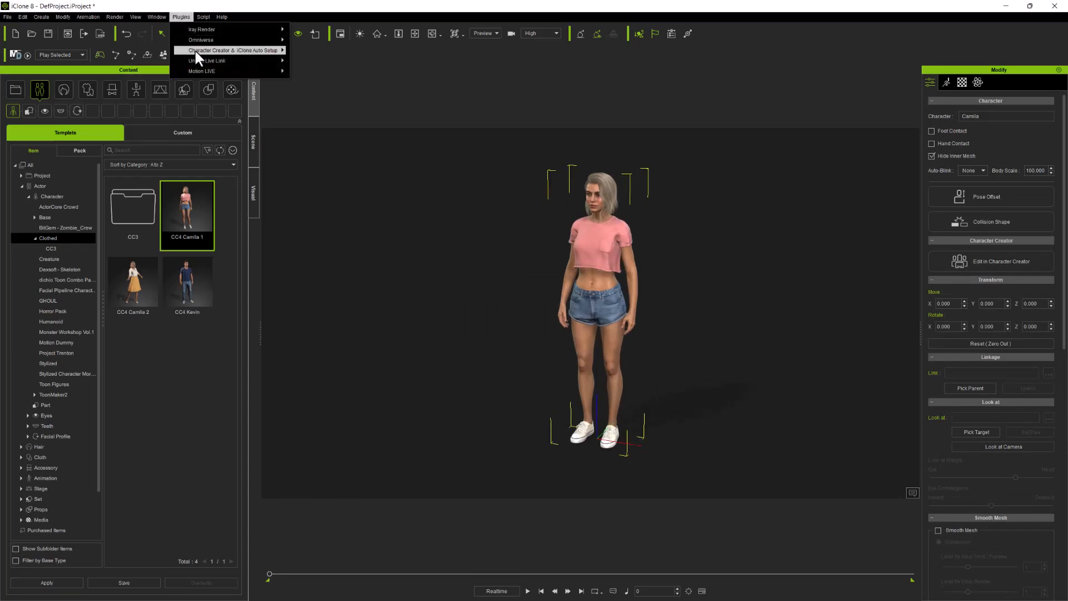
{"action": "mouse_move", "coordinate": [216, 71]}
{"action": "left_click", "coordinate": [294, 71]}
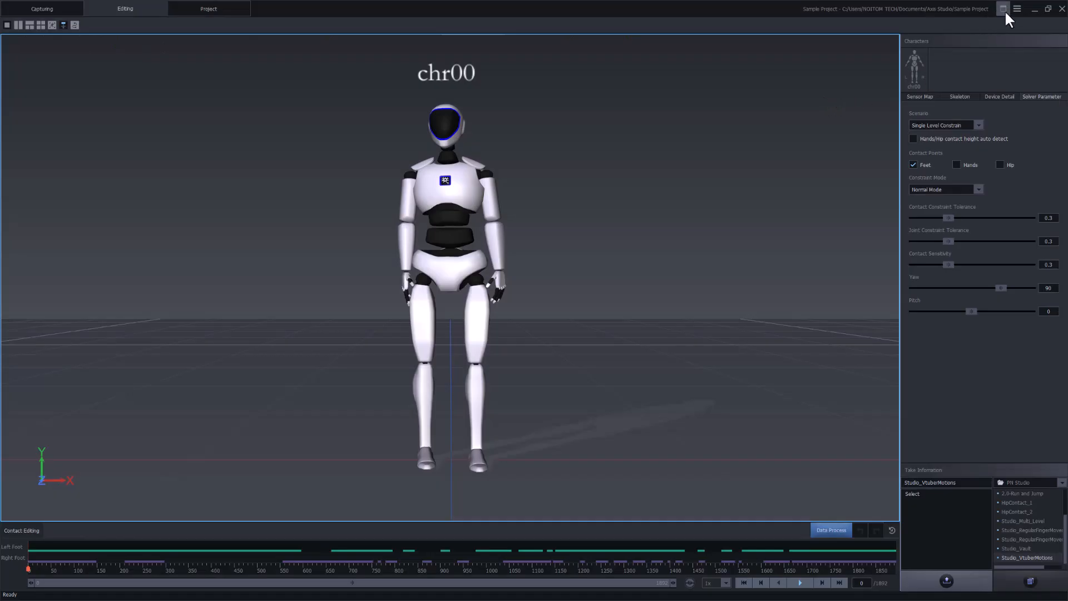
Switch to Axis Studio and enable BVH - Edit broadcasting in the BVH Broadcasting settings
{"action": "left_click", "coordinate": [1012, 8]}
{"action": "left_click", "coordinate": [966, 118]}
{"action": "left_click", "coordinate": [410, 206]}
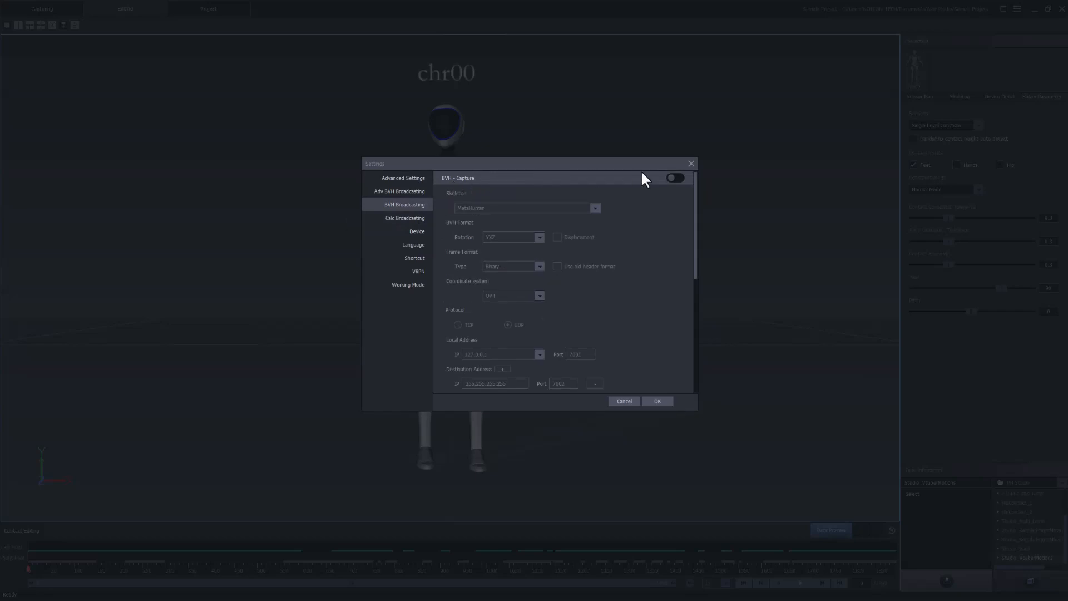
{"action": "scroll", "coordinate": [673, 228], "scroll_direction": "down", "scroll_amount": 5}
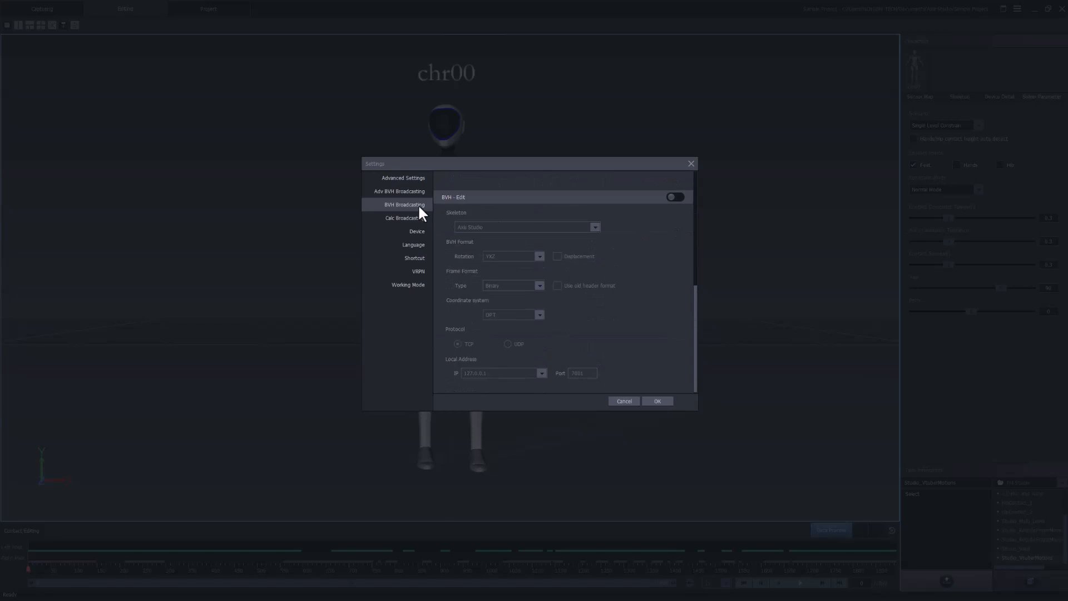
{"action": "left_click", "coordinate": [674, 198]}
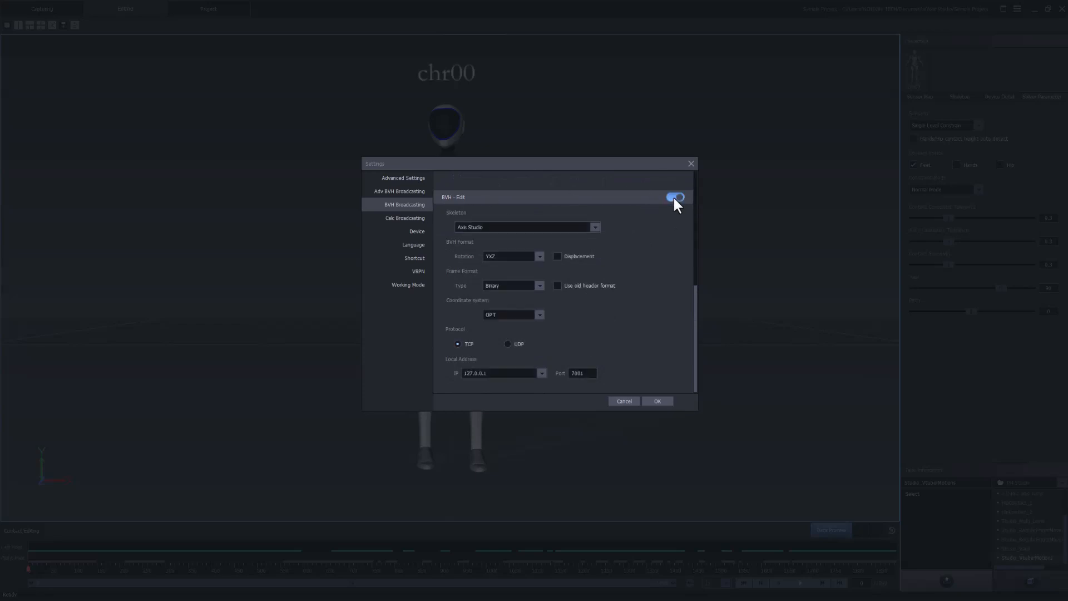
Set the BVH - Edit skeleton to Axis Legacy and the local IP address to 127.0.0.1, and apply the settings
{"action": "left_click", "coordinate": [474, 228]}
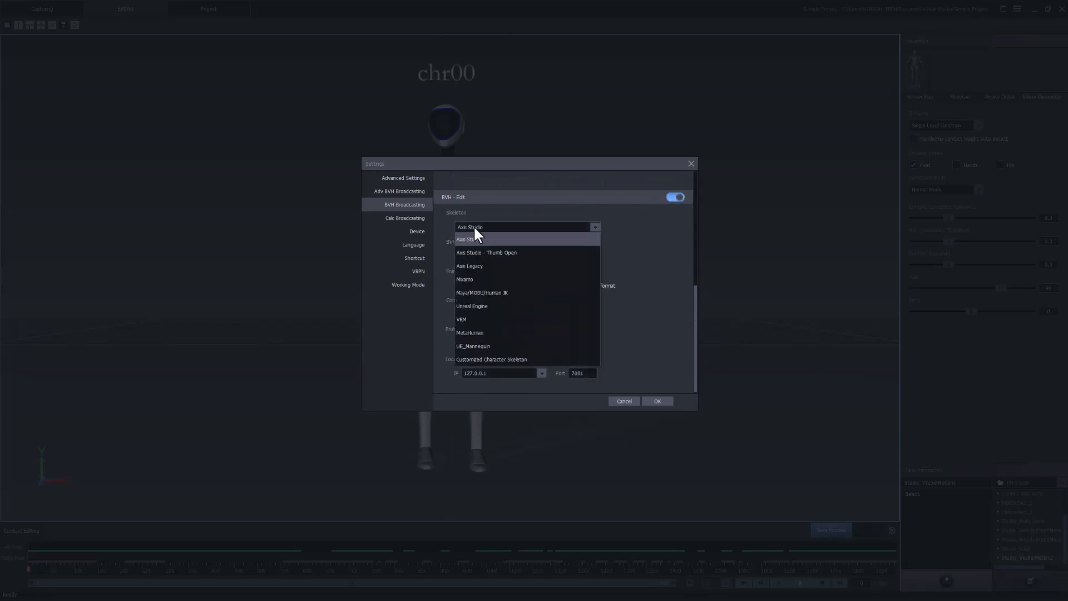
{"action": "left_click", "coordinate": [480, 270]}
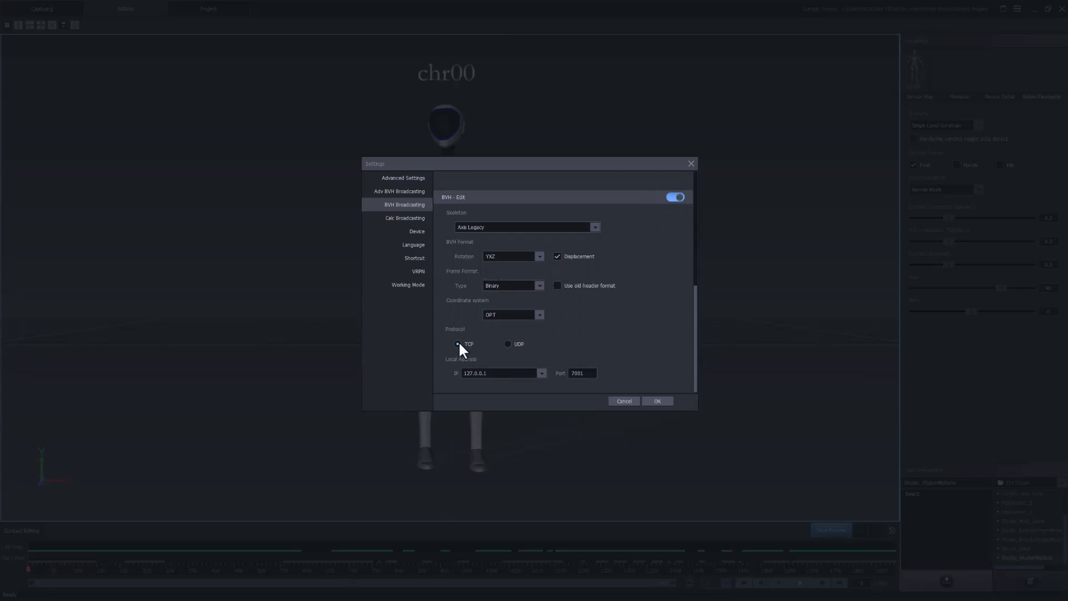
{"action": "left_click", "coordinate": [511, 371]}
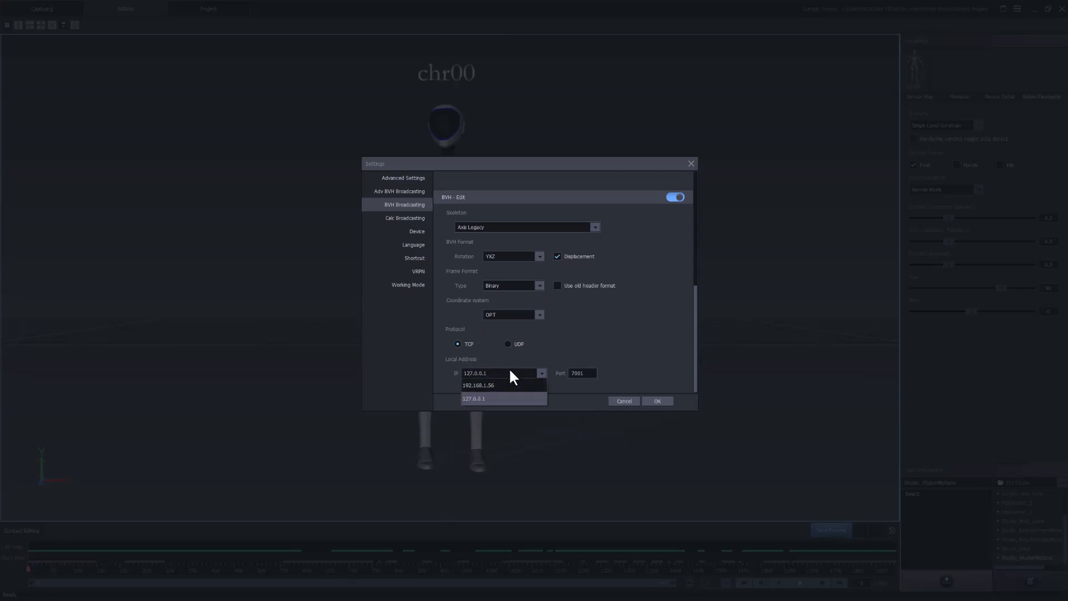
{"action": "left_click", "coordinate": [471, 395]}
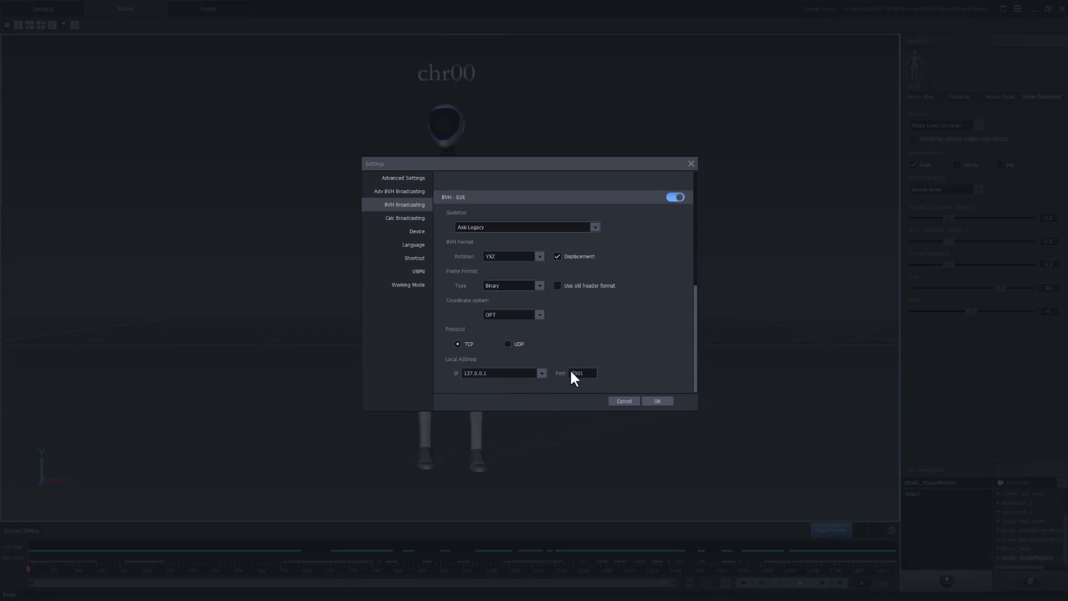
{"action": "left_click", "coordinate": [657, 396]}
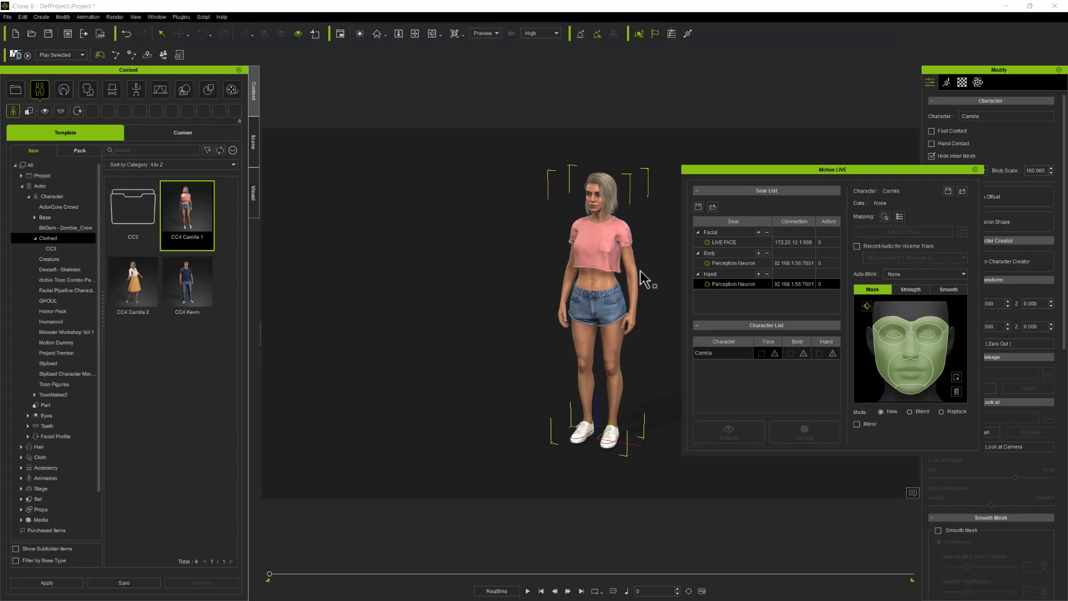
Switch to iClone, set the body and hand Perception Neuron connections to 127.0.0.1:7001, and activate both gears
{"action": "double_click", "coordinate": [789, 264]}
{"action": "type", "text": "127.0.0.1:700"}
{"action": "key", "text": "ctrl+a"}
{"action": "key", "text": "ctrl+c"}
{"action": "double_click", "coordinate": [793, 284]}
{"action": "key", "text": "ctrl+v"}
{"action": "left_click", "coordinate": [710, 263]}
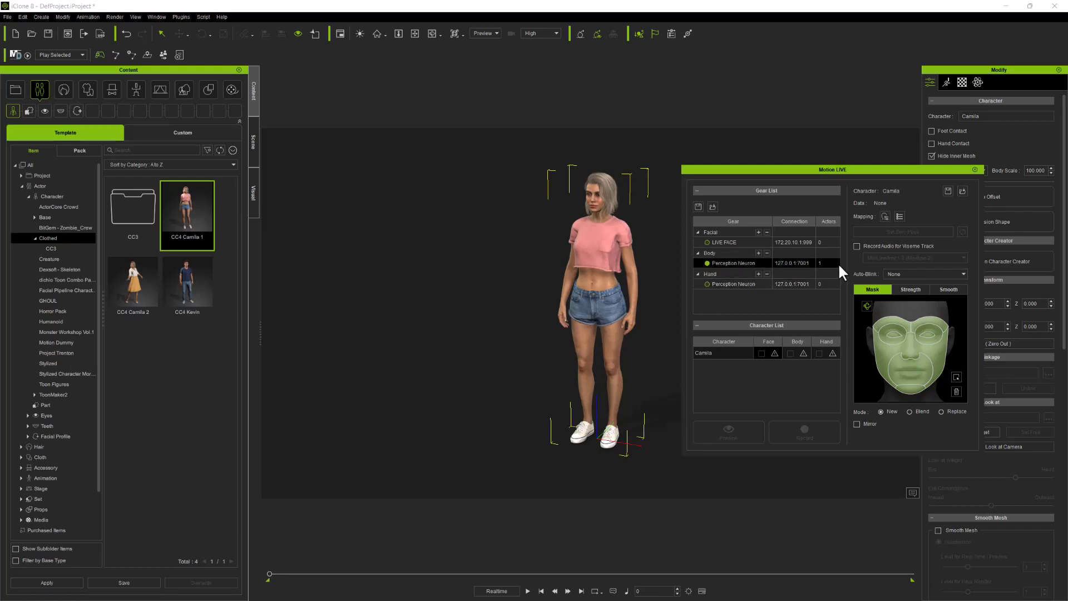
{"action": "left_click", "coordinate": [707, 284]}
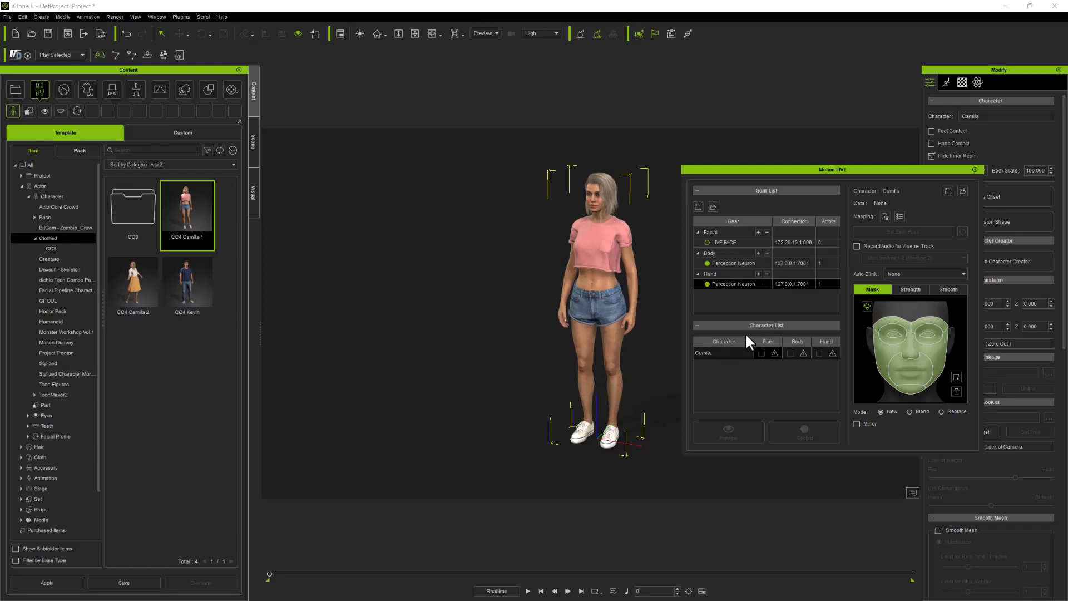
Assign Perception Neuron as the data source for both the body and the hands of the Camila character
{"action": "left_click", "coordinate": [803, 352]}
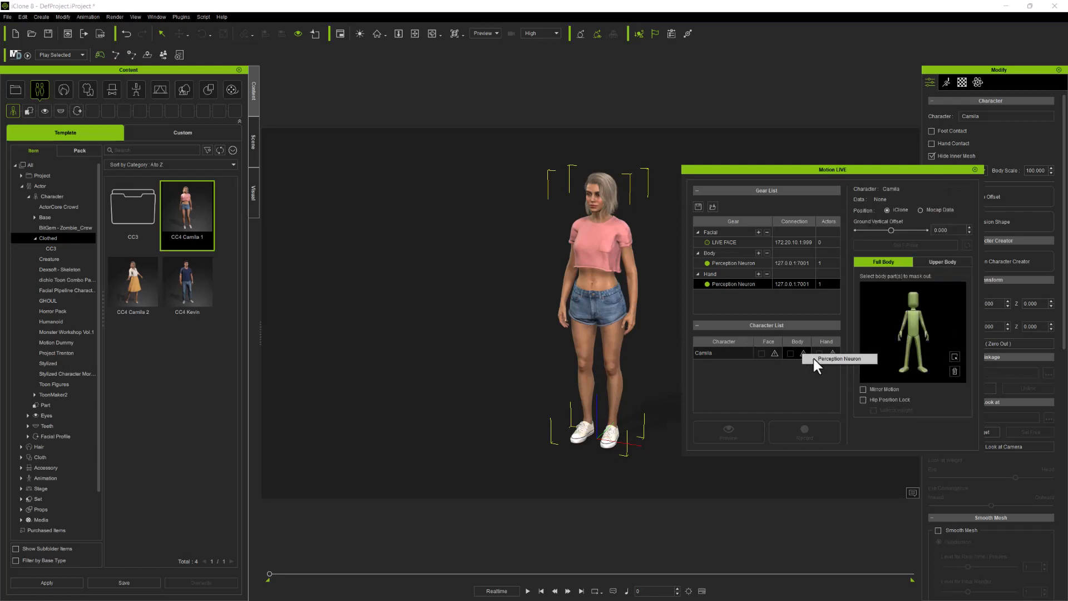
{"action": "left_click", "coordinate": [814, 359]}
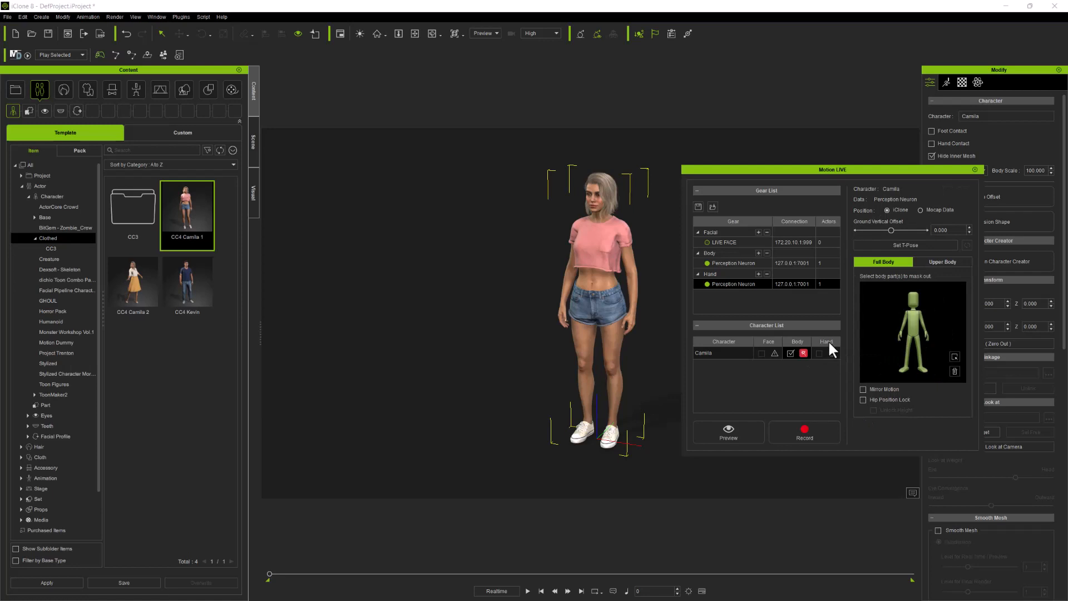
{"action": "left_click", "coordinate": [833, 353]}
{"action": "left_click", "coordinate": [850, 358]}
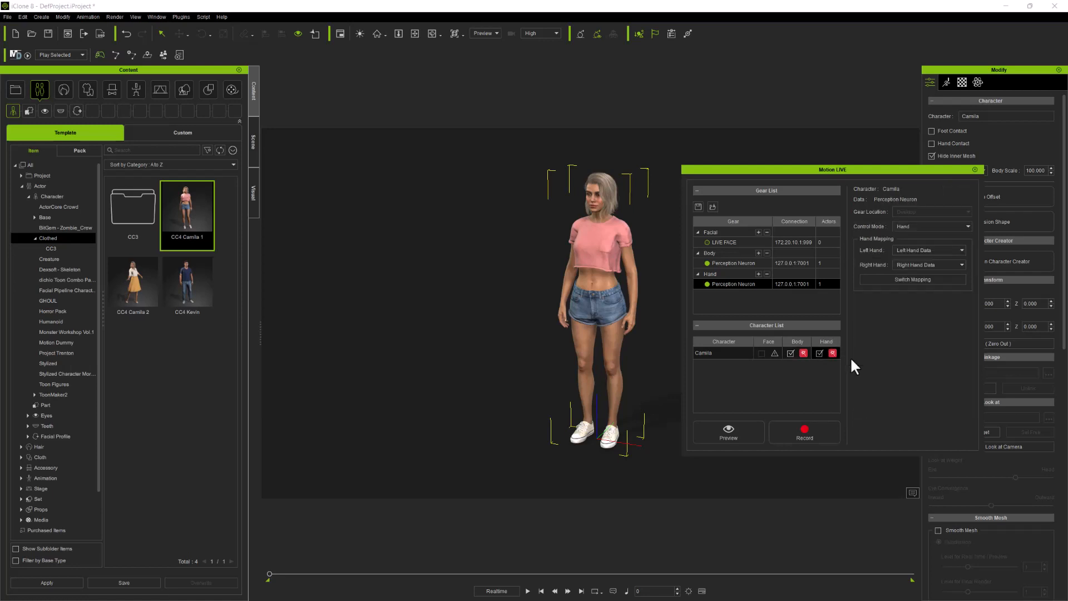
Review Camila's body and hand capture settings and run a live preview of the streamed motion
{"action": "left_click", "coordinate": [804, 350]}
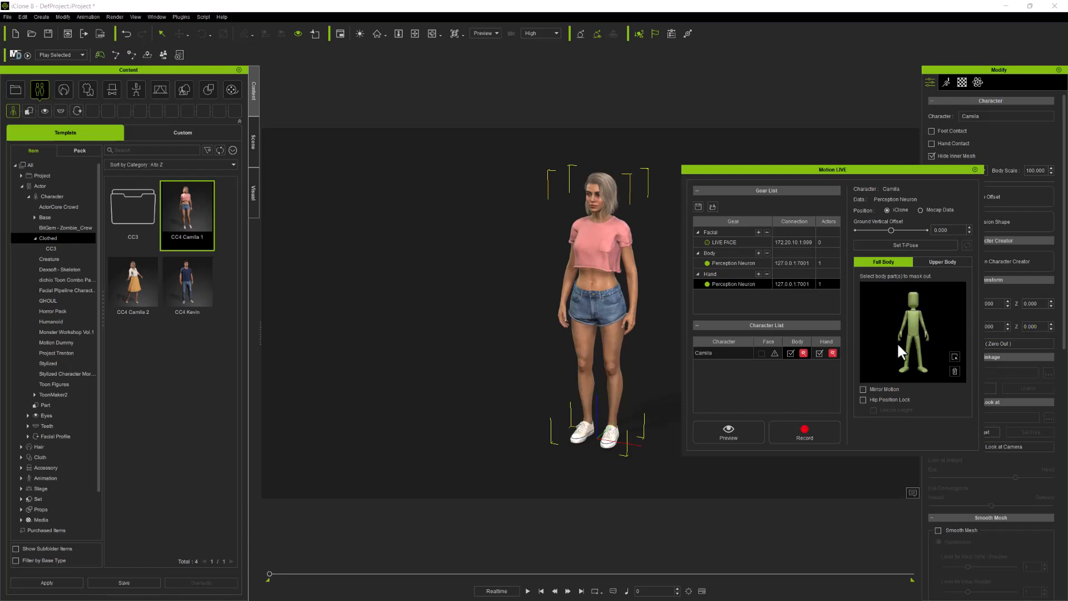
{"action": "left_click", "coordinate": [833, 352]}
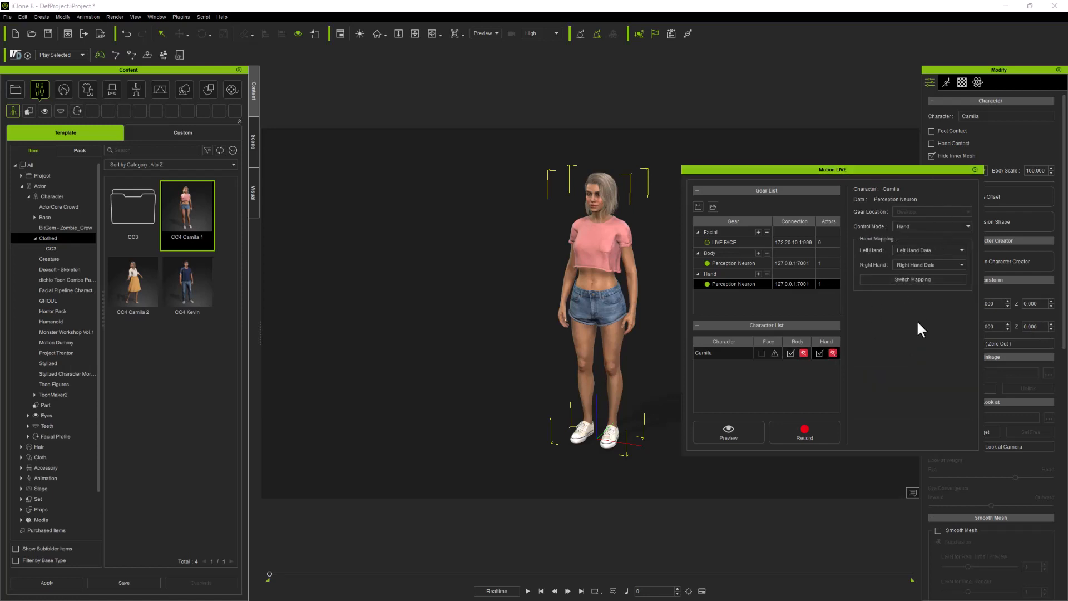
{"action": "left_click", "coordinate": [720, 432]}
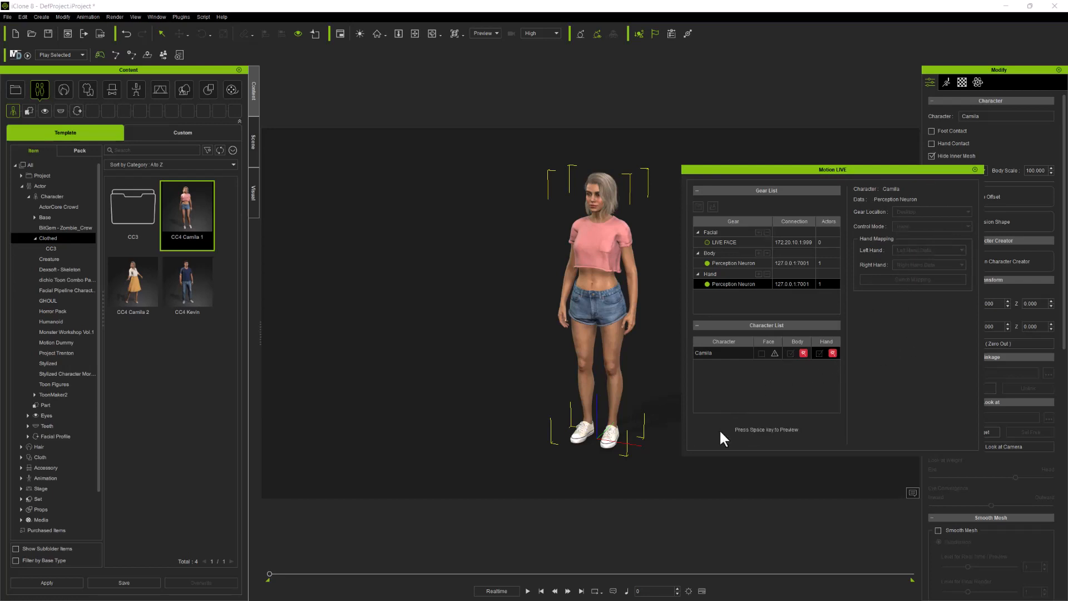
{"action": "key", "text": "space"}
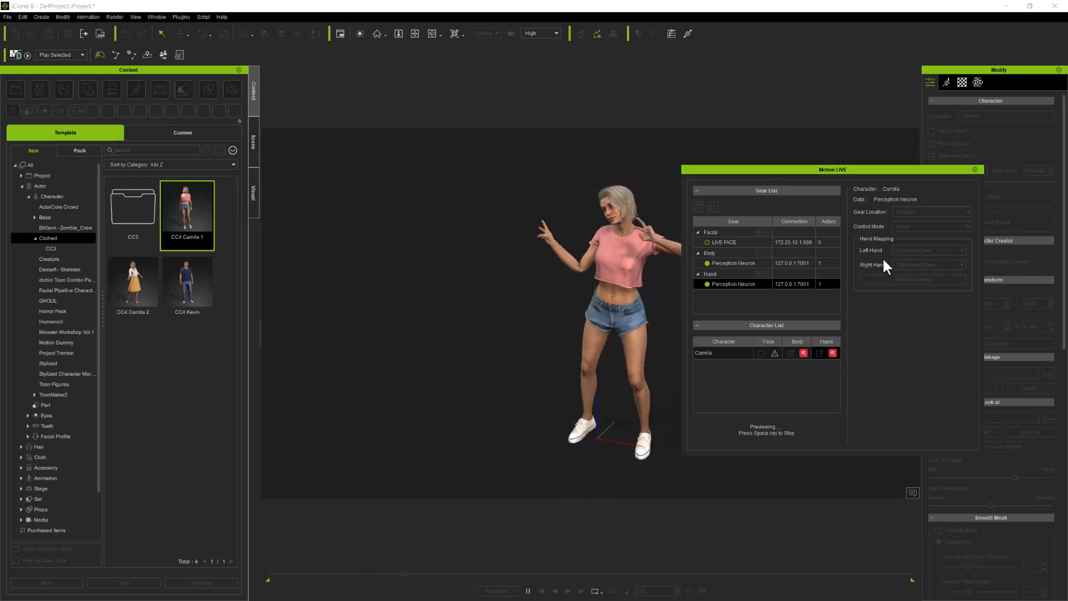
{"action": "key", "text": "space"}
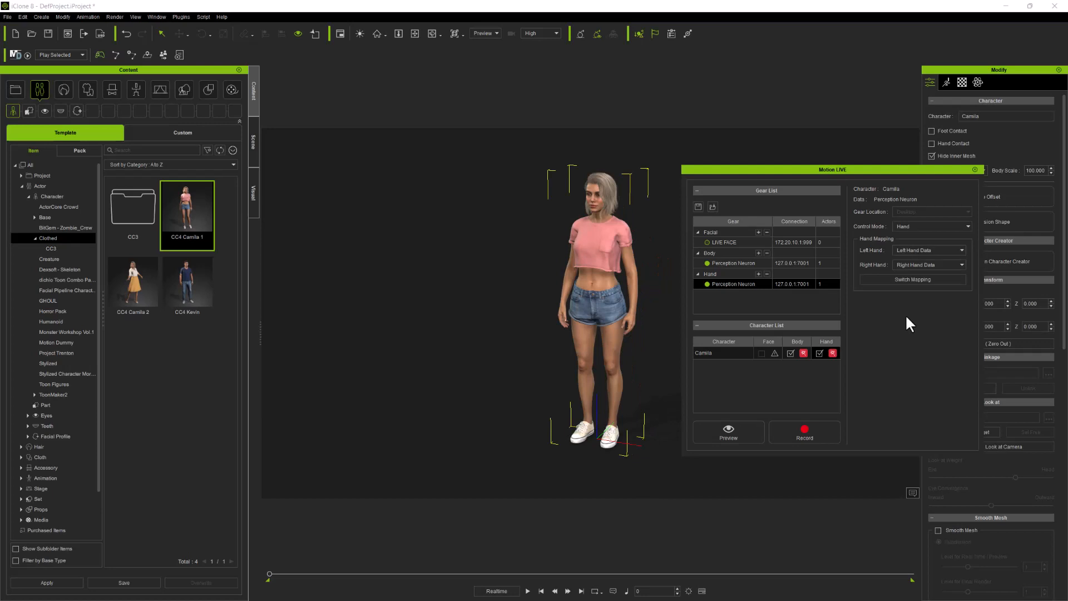
Record the streamed body and hand motion onto the character up to about frame 538
{"action": "left_click", "coordinate": [806, 432]}
{"action": "key", "text": "space"}
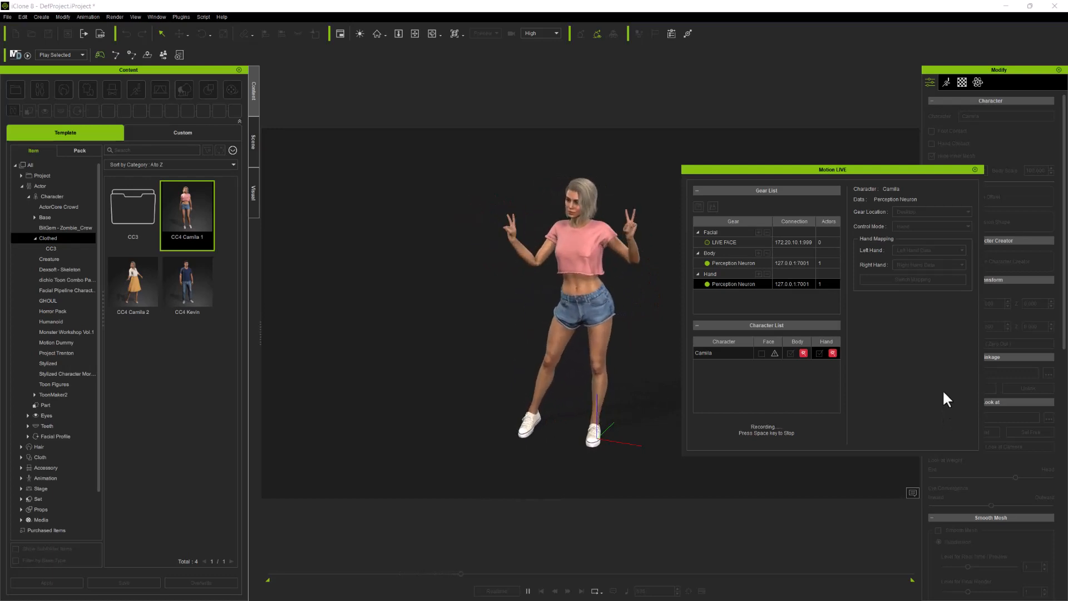
{"action": "key", "text": "space"}
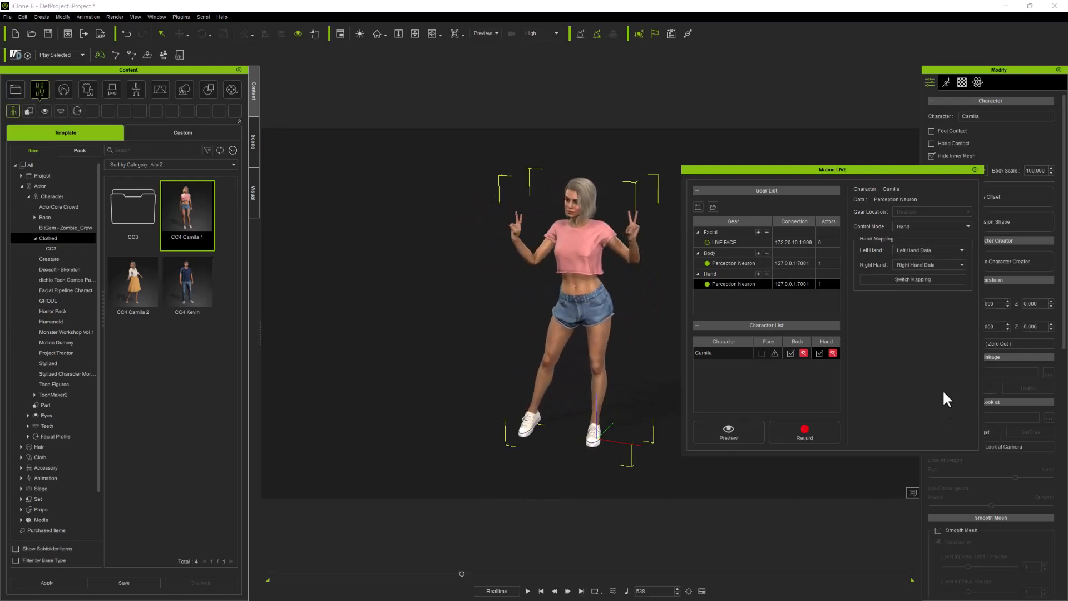
Close Motion LIVE and play back the recorded motion from the first frame
{"action": "left_click", "coordinate": [975, 169]}
{"action": "left_click", "coordinate": [513, 331]}
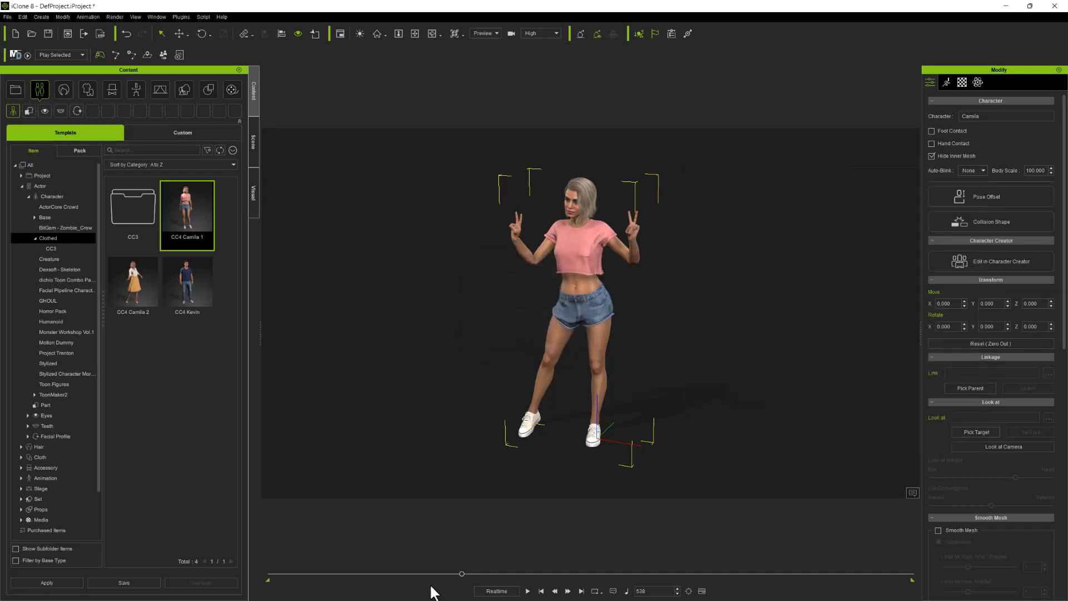
{"action": "left_click", "coordinate": [541, 591]}
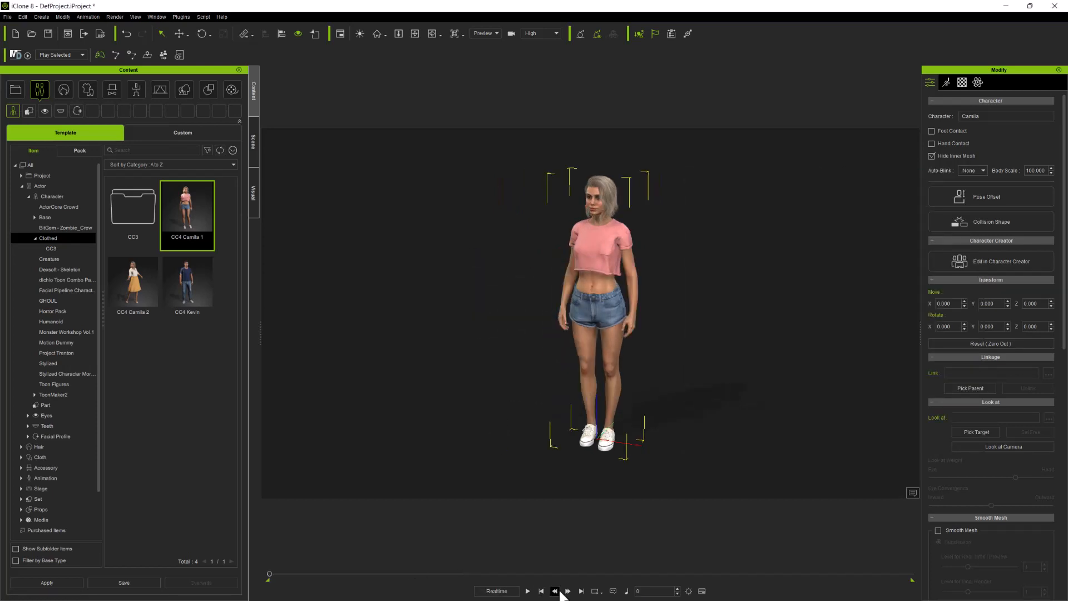
{"action": "left_click", "coordinate": [528, 591]}
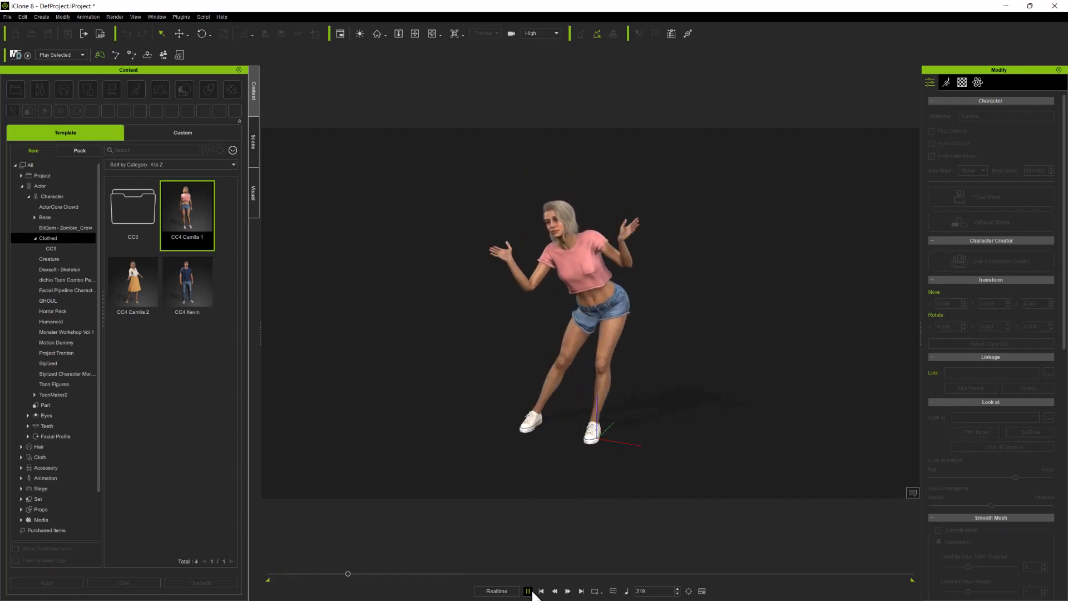
Open the Timeline, fit the whole recorded motion clip in it, stop playback and return to frame 0
{"action": "left_click", "coordinate": [702, 591]}
{"action": "left_click_drag", "start_coordinate": [477, 345], "coordinate": [561, 593]}
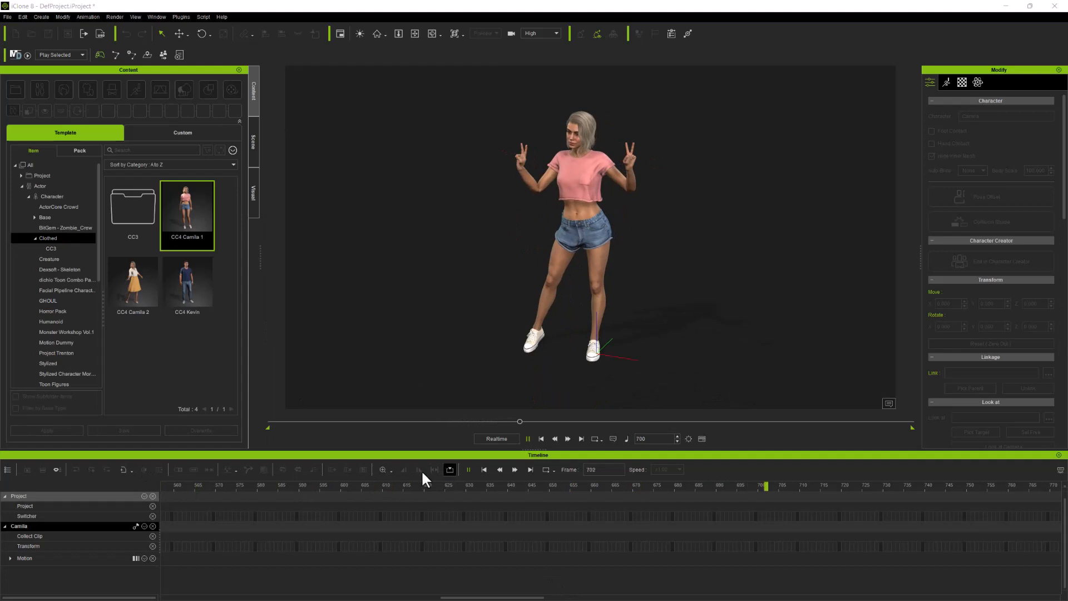
{"action": "left_click", "coordinate": [389, 472]}
{"action": "left_click", "coordinate": [402, 496]}
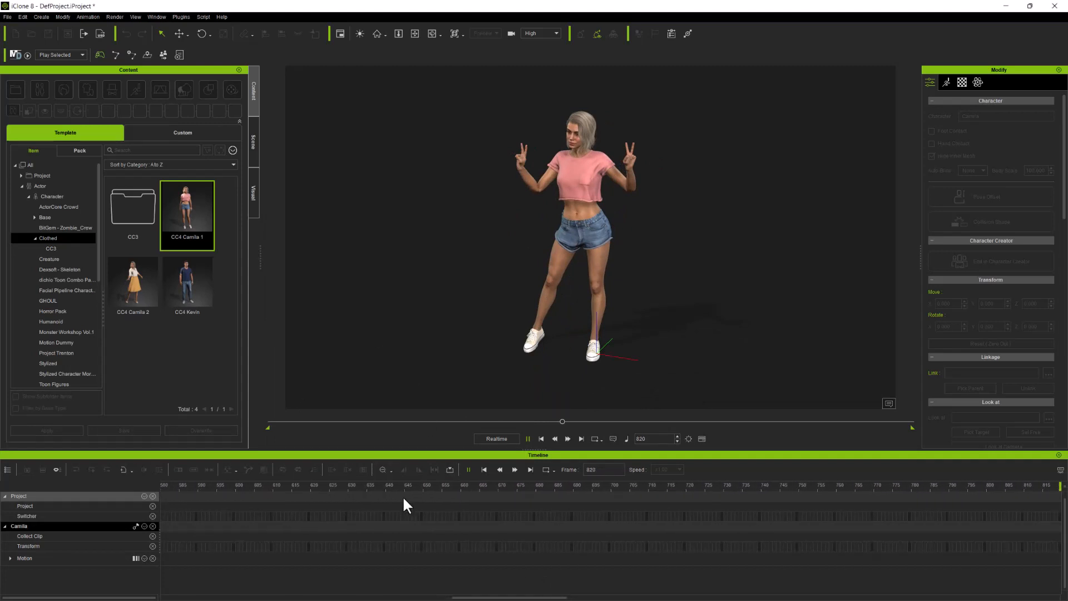
{"action": "left_click", "coordinate": [382, 470]}
{"action": "left_click", "coordinate": [383, 470]}
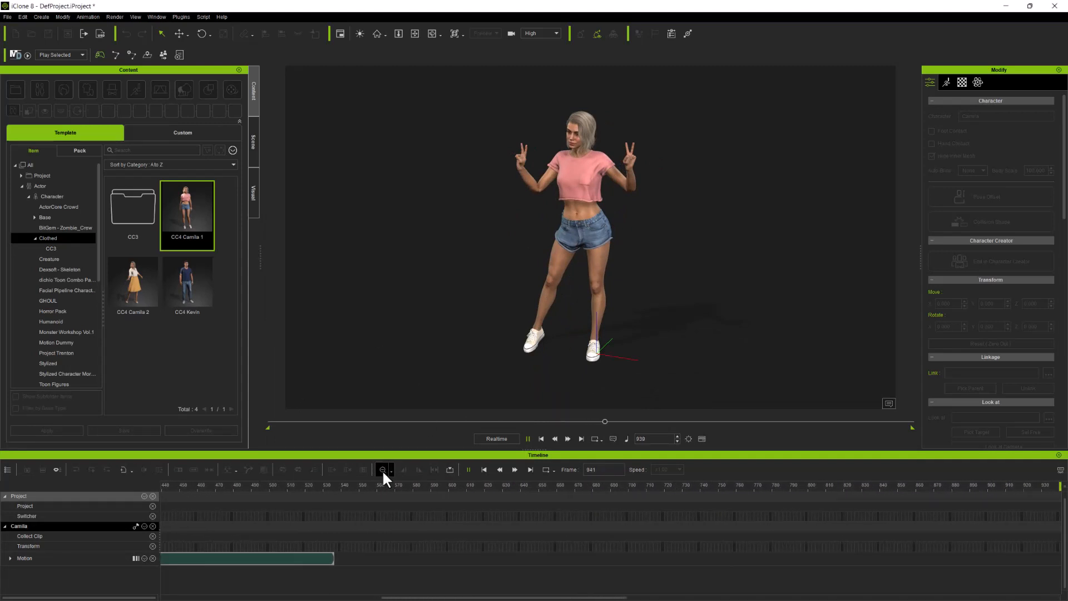
{"action": "left_click", "coordinate": [383, 469]}
{"action": "left_click", "coordinate": [382, 470]}
{"action": "key", "text": "space"}
{"action": "left_click_drag", "start_coordinate": [370, 484], "coordinate": [16, 490]}
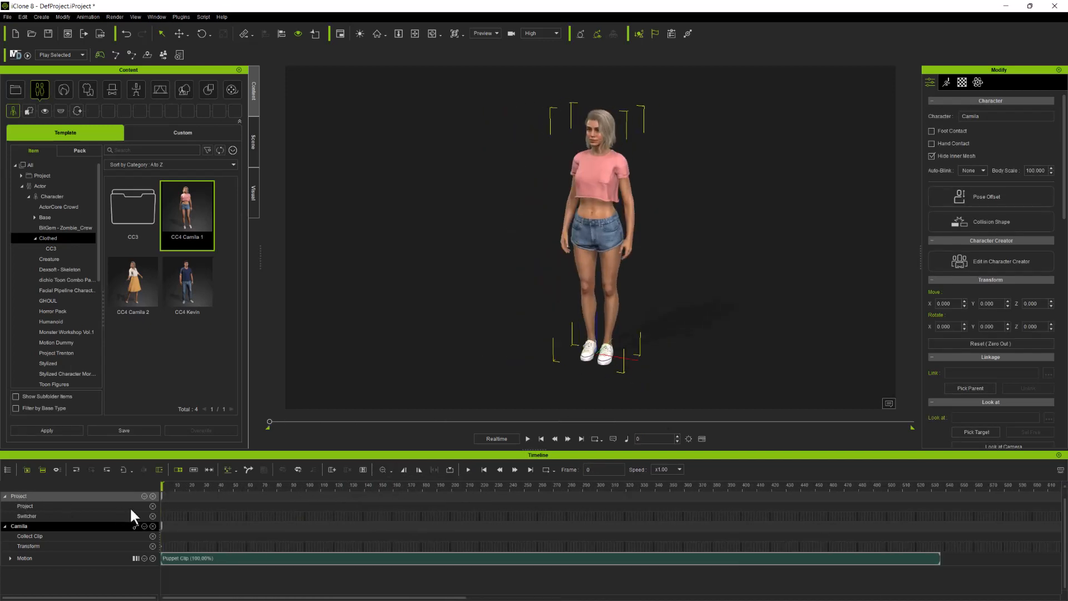
Play back the recorded motion and switch to the workspace layout that includes the Animation Layer and Curve Editor
{"action": "key", "text": "space"}
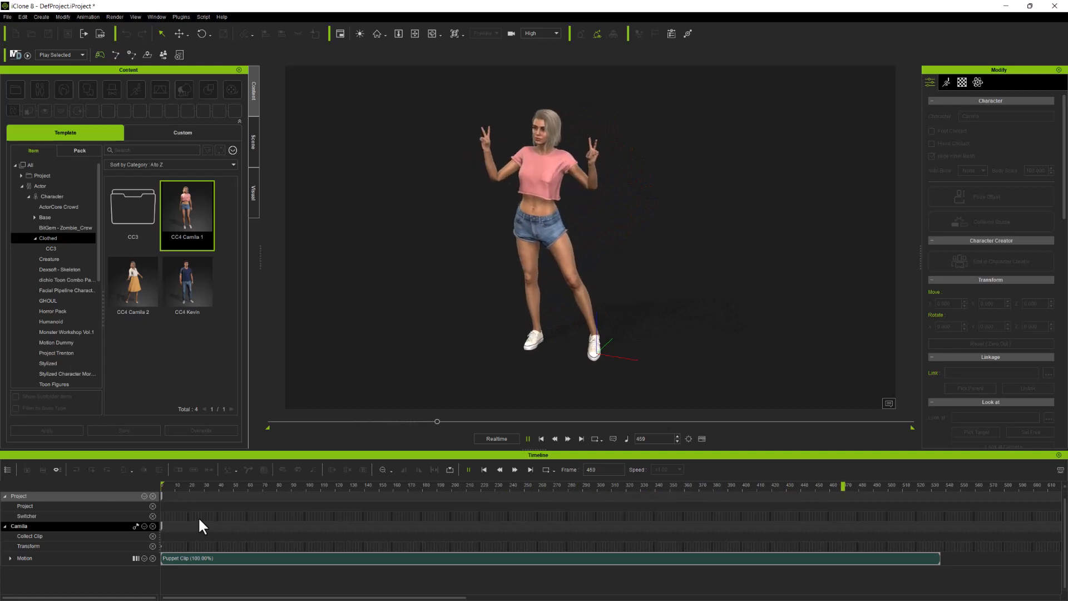
{"action": "key", "text": "space"}
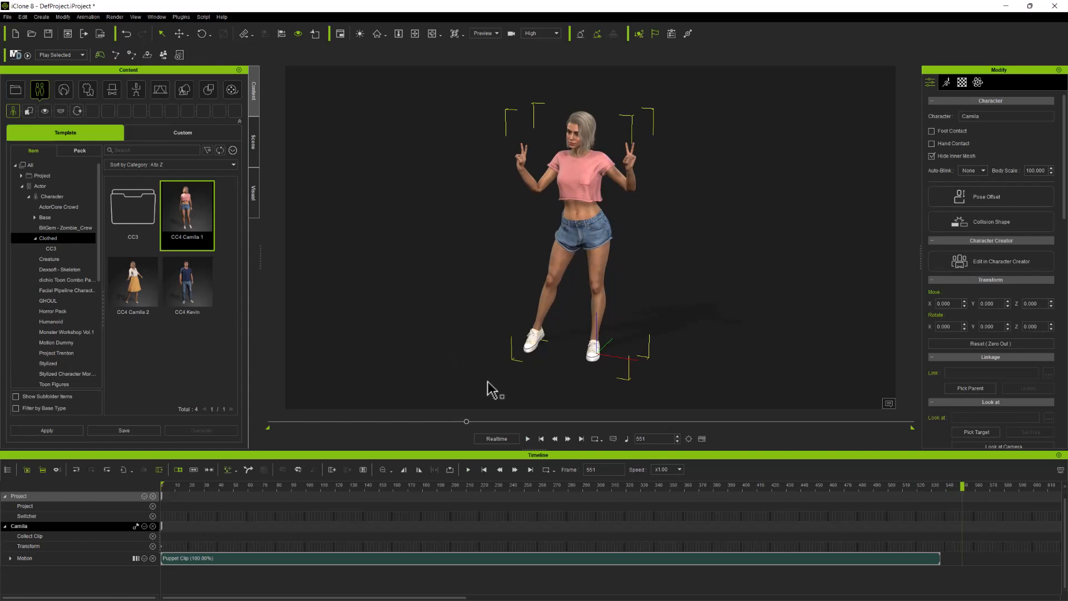
{"action": "left_click", "coordinate": [164, 16]}
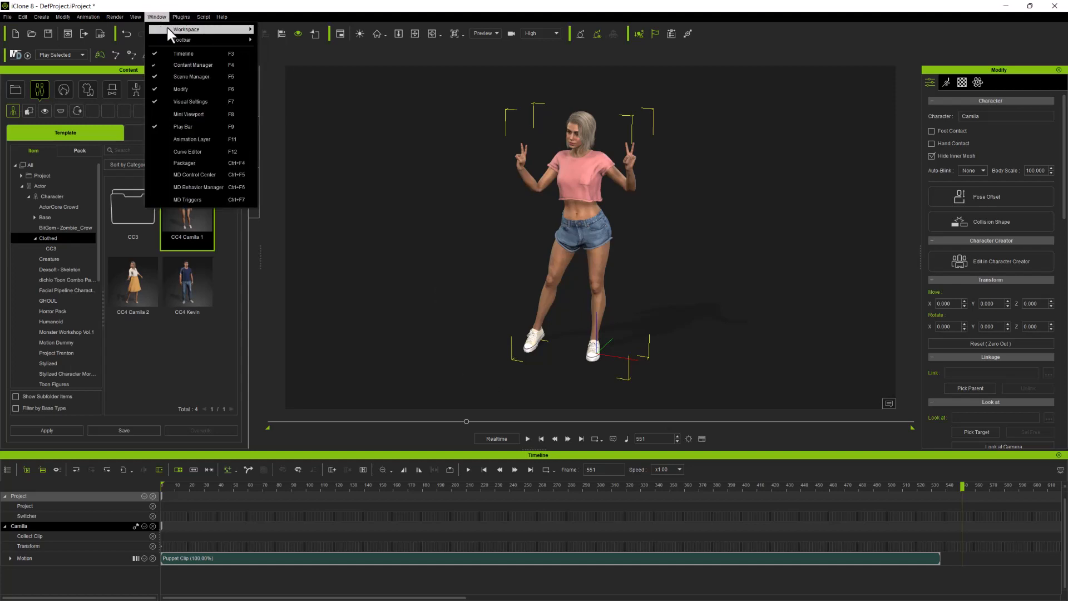
{"action": "mouse_move", "coordinate": [168, 29]}
{"action": "left_click", "coordinate": [272, 36]}
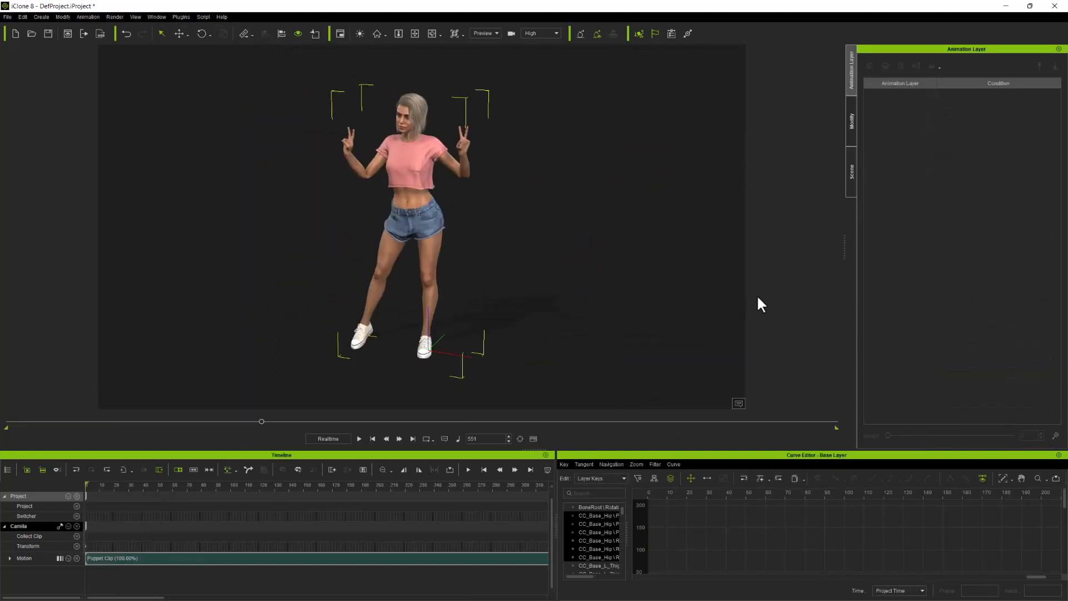
Display the Base Motion layer of the recorded motion clip in the Curve Editor and select a range of its keys
{"action": "left_click", "coordinate": [130, 558]}
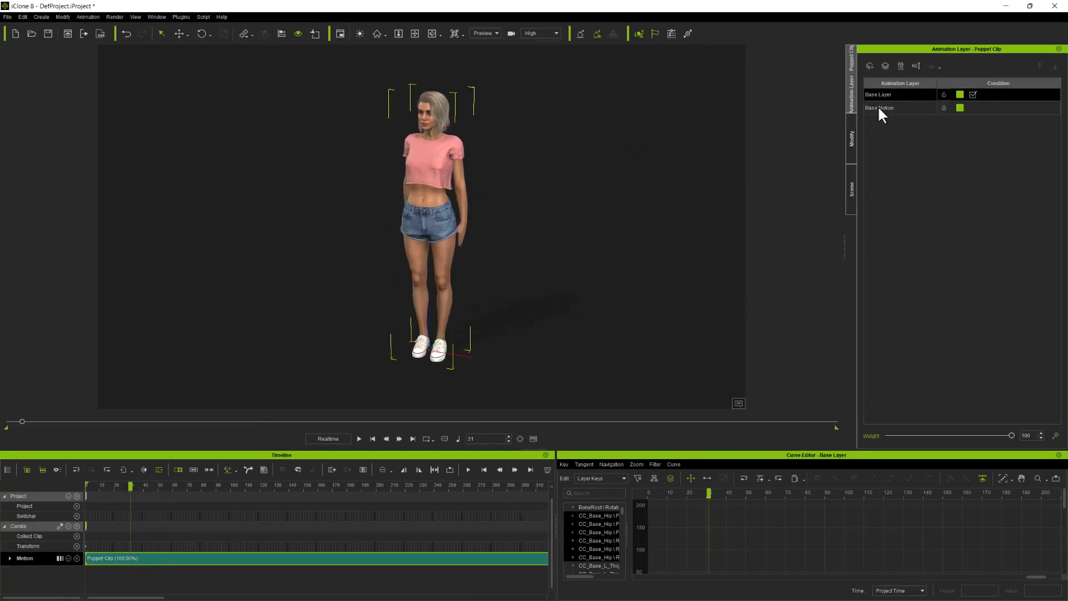
{"action": "left_click", "coordinate": [879, 109]}
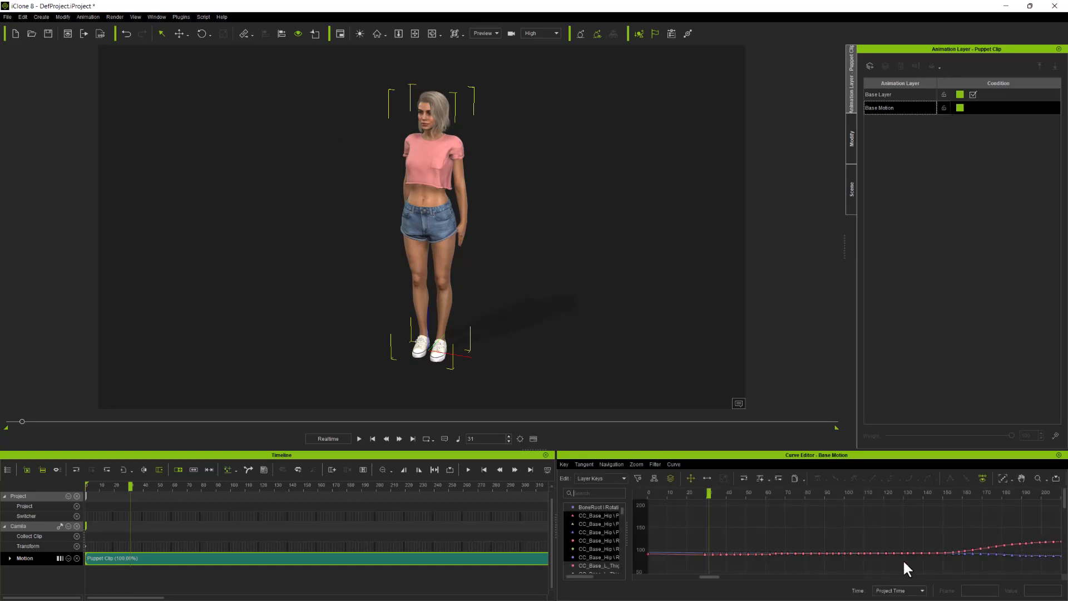
{"action": "left_click_drag", "start_coordinate": [833, 514], "coordinate": [927, 568]}
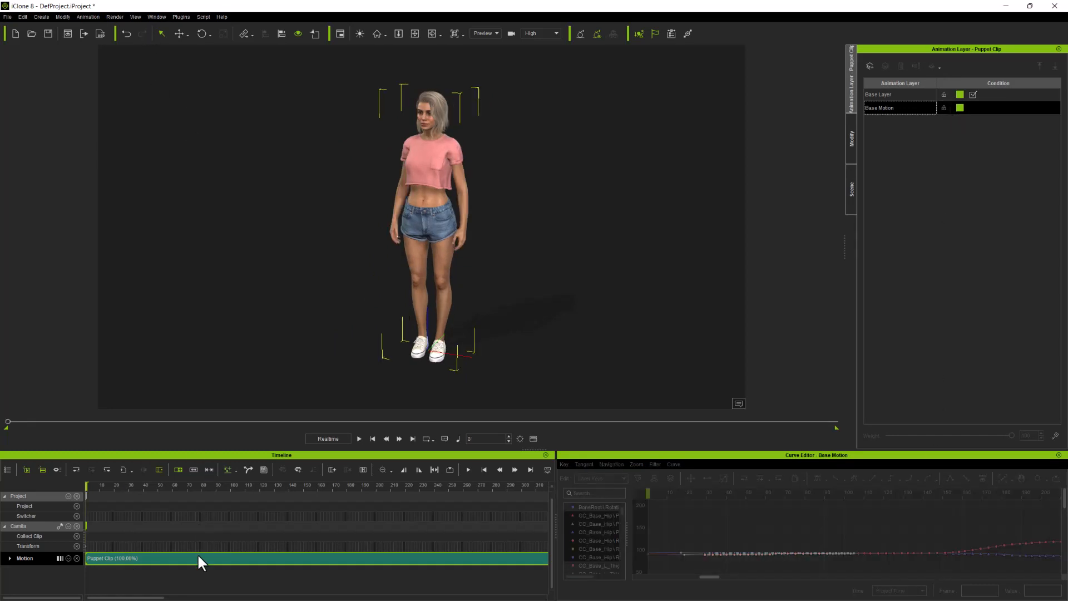
Apply Motion Correction to the recorded motion clip with the Normal Standing preset for both feet and toes, and close the correction settings
{"action": "left_click", "coordinate": [198, 557]}
{"action": "right_click", "coordinate": [198, 555]}
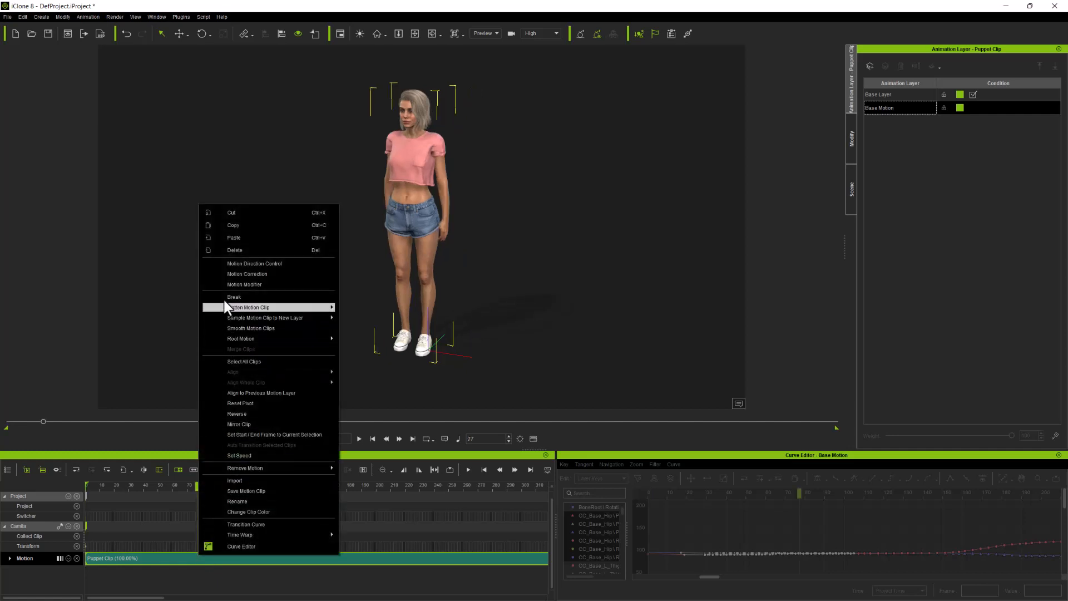
{"action": "left_click", "coordinate": [224, 274]}
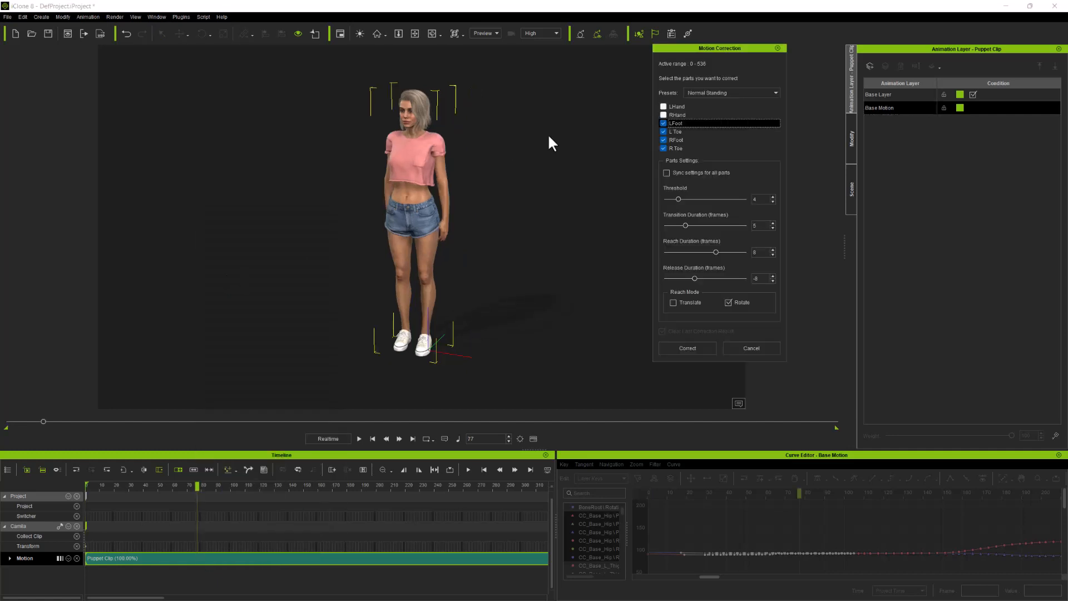
{"action": "left_click", "coordinate": [701, 92]}
{"action": "left_click", "coordinate": [703, 98]}
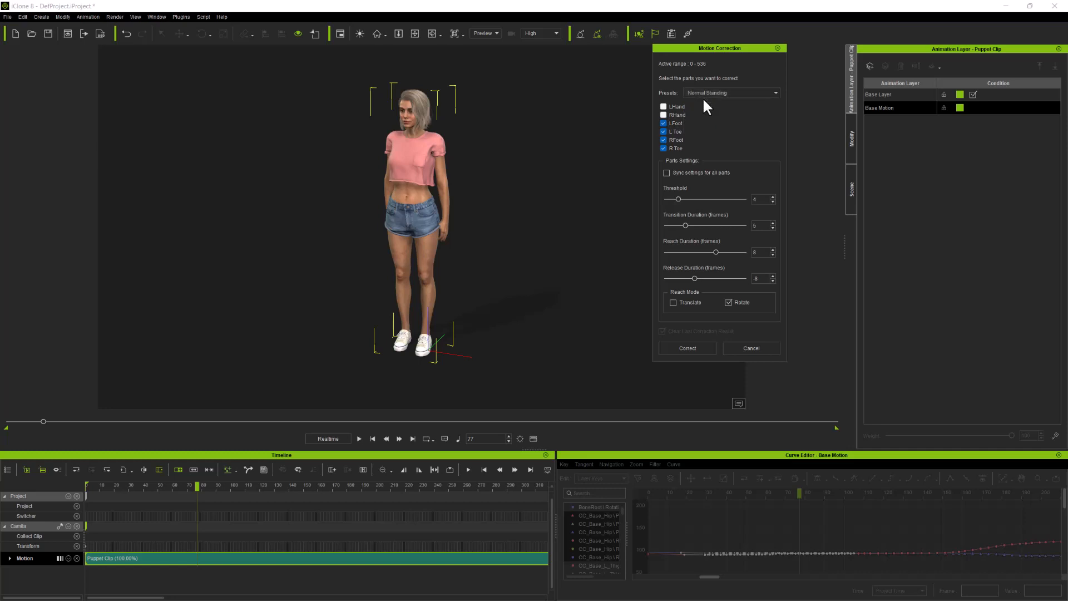
{"action": "left_click", "coordinate": [688, 348]}
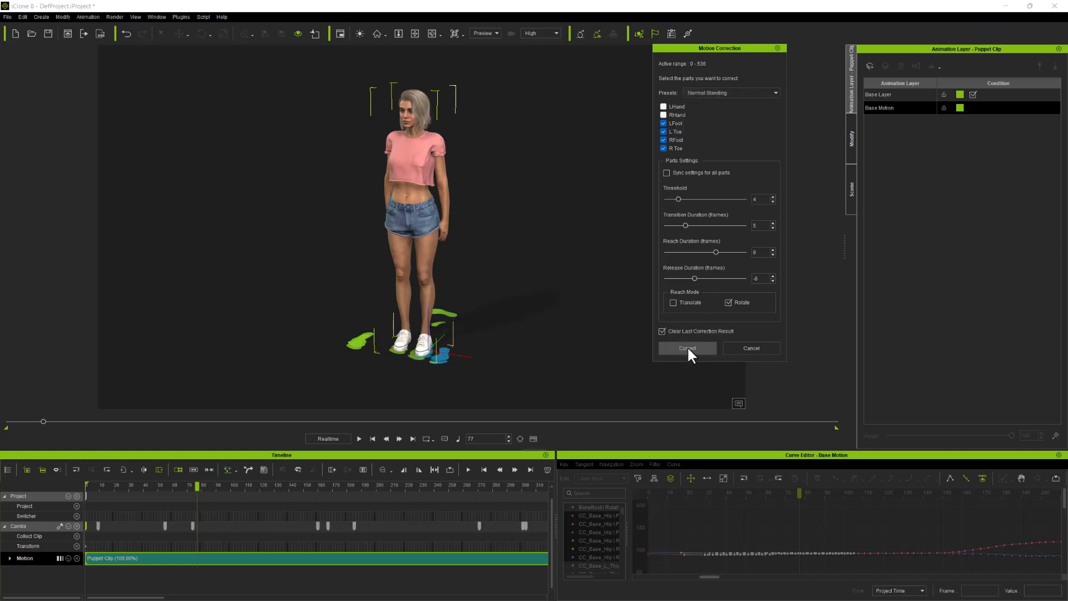
{"action": "left_click", "coordinate": [777, 48]}
Scrub through the corrected clip up to about frame 288 to check the foot contacts
{"action": "left_click", "coordinate": [209, 485]}
{"action": "left_click_drag", "start_coordinate": [136, 482], "coordinate": [197, 483]}
{"action": "left_click_drag", "start_coordinate": [283, 481], "coordinate": [482, 461]}
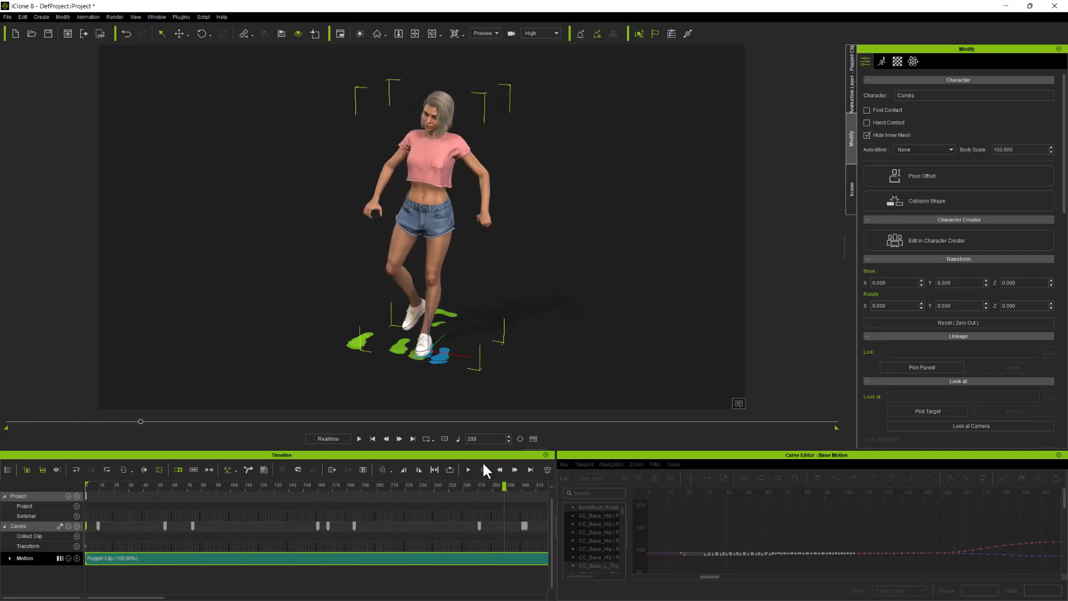